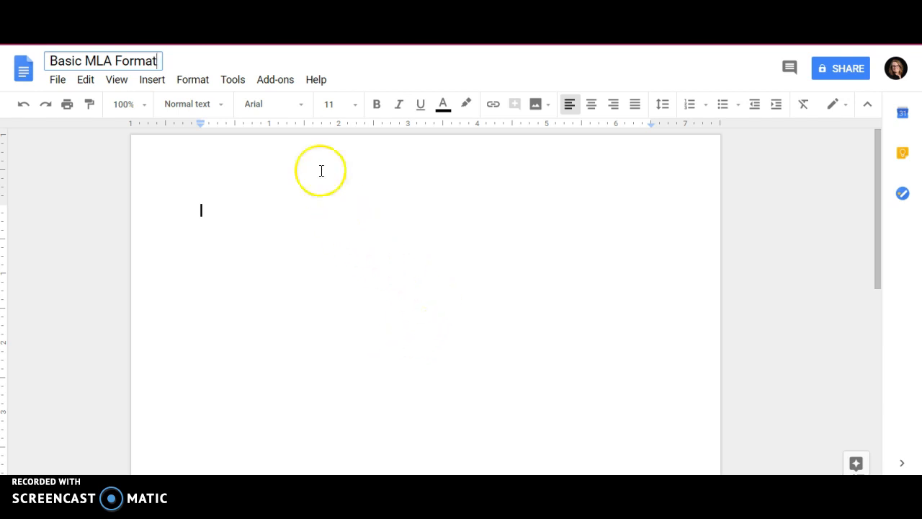
Step: Set the document's text to Times New Roman at size 12
{"action": "left_click", "coordinate": [200, 123]}
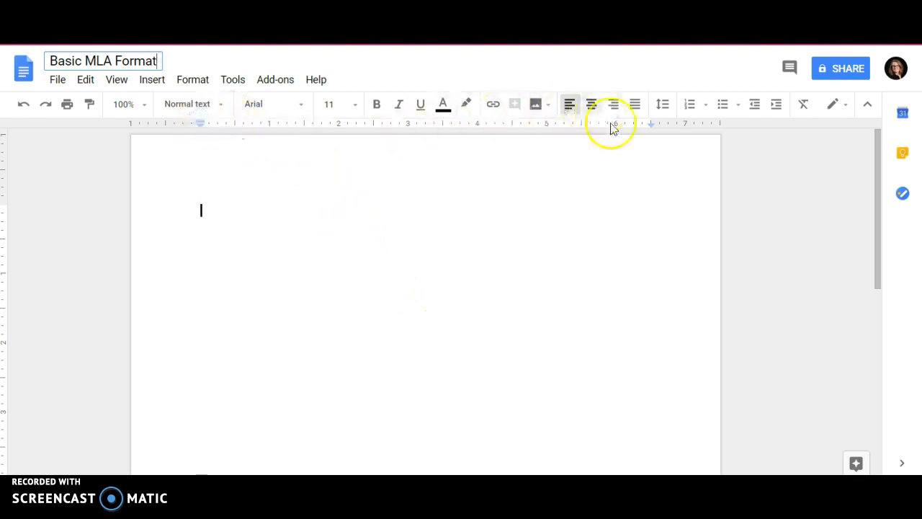
{"action": "left_click", "coordinate": [650, 122]}
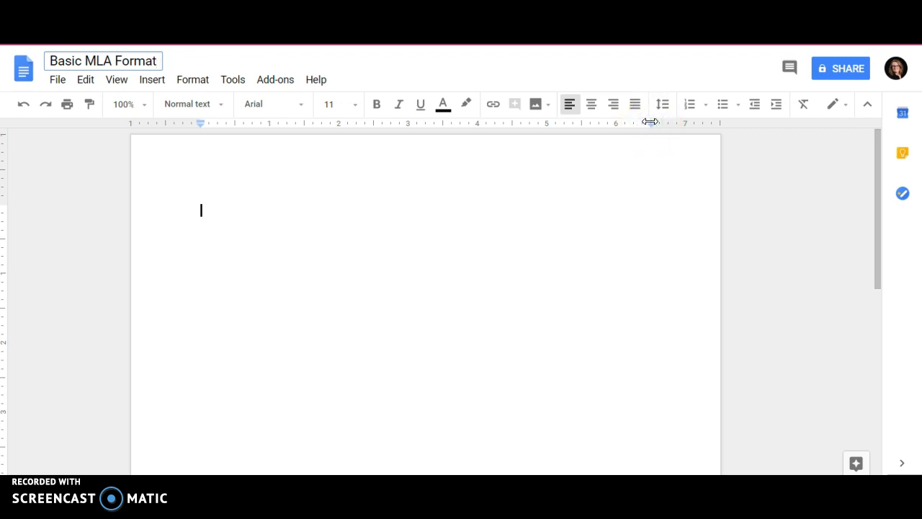
{"action": "left_click", "coordinate": [354, 105]}
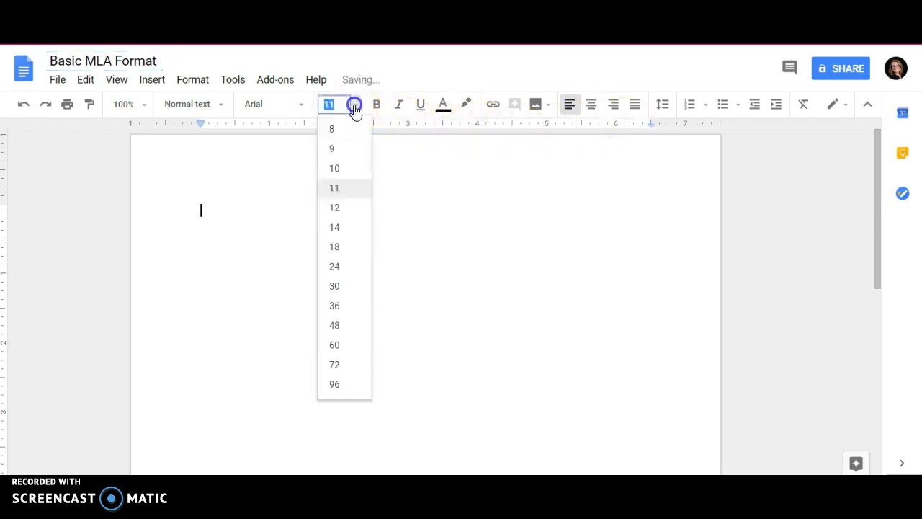
{"action": "left_click", "coordinate": [336, 208]}
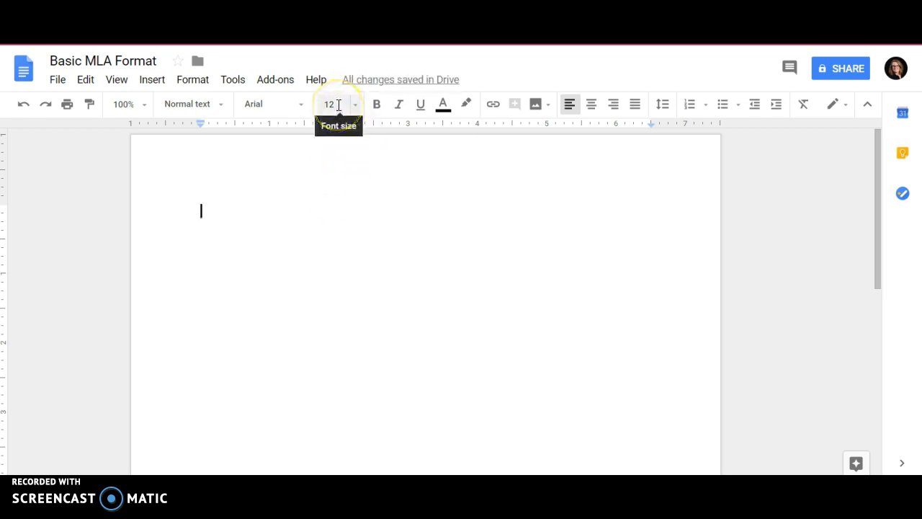
{"action": "left_click", "coordinate": [300, 108]}
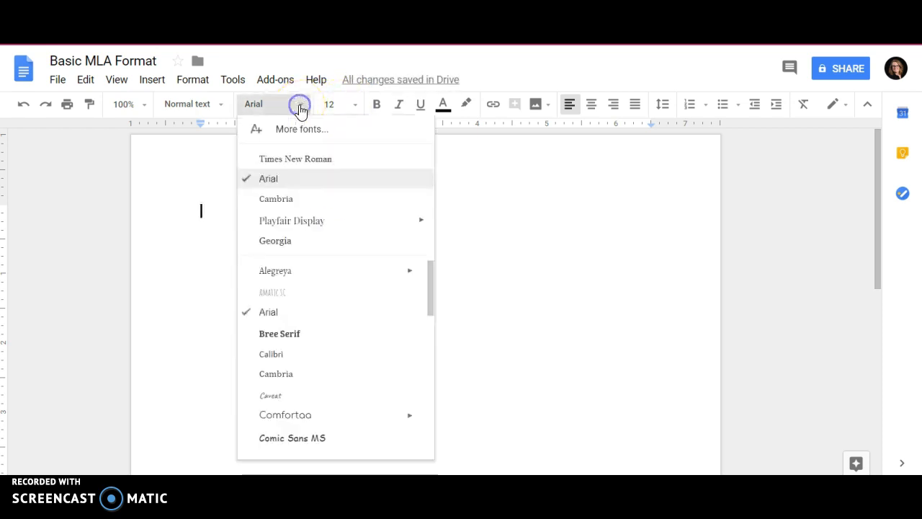
{"action": "left_click", "coordinate": [292, 165]}
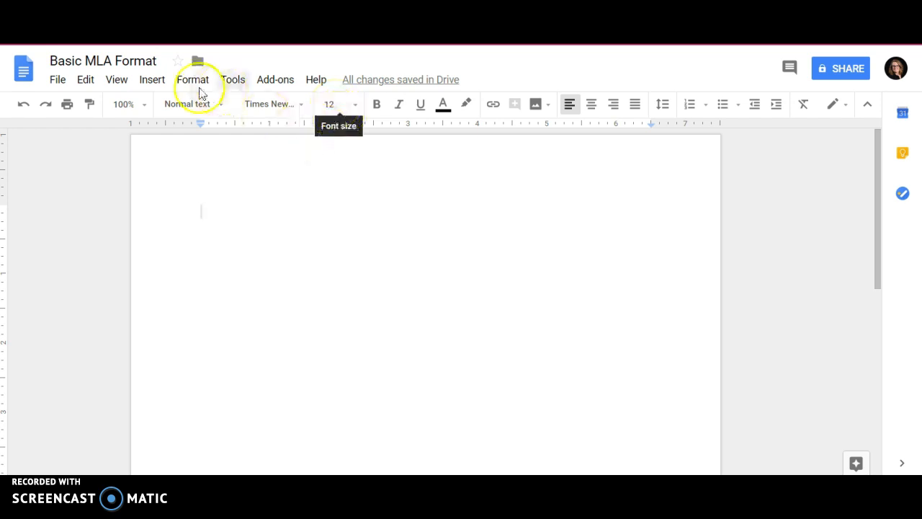
Step: Insert page numbers in the upper-right corner of the header, starting on the first page
{"action": "left_click", "coordinate": [152, 80]}
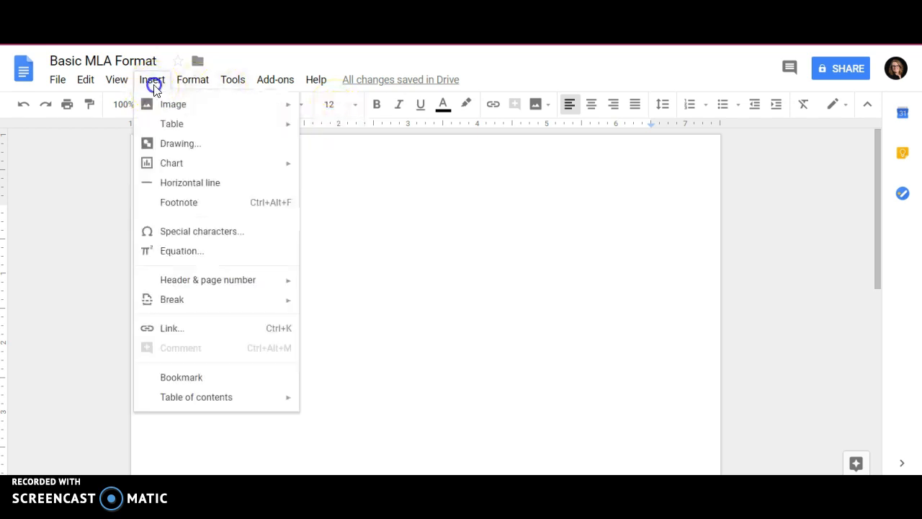
{"action": "mouse_move", "coordinate": [187, 279]}
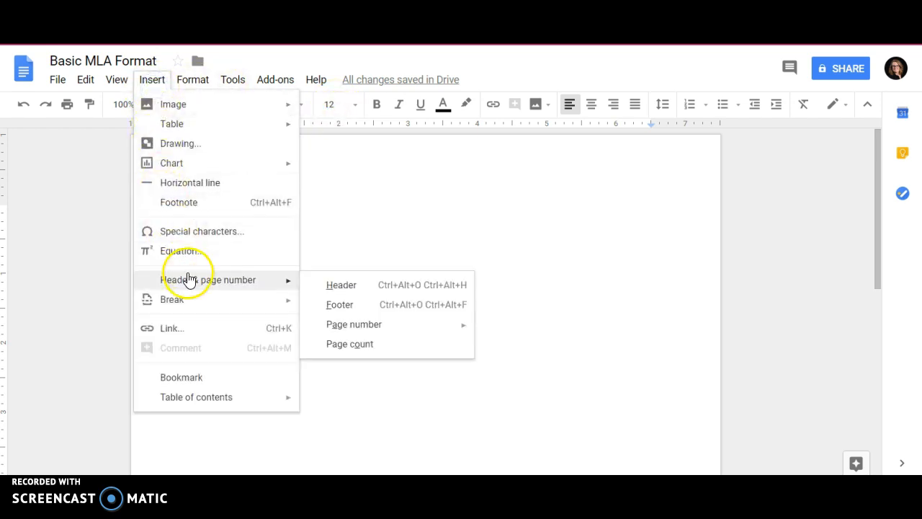
{"action": "mouse_move", "coordinate": [353, 326]}
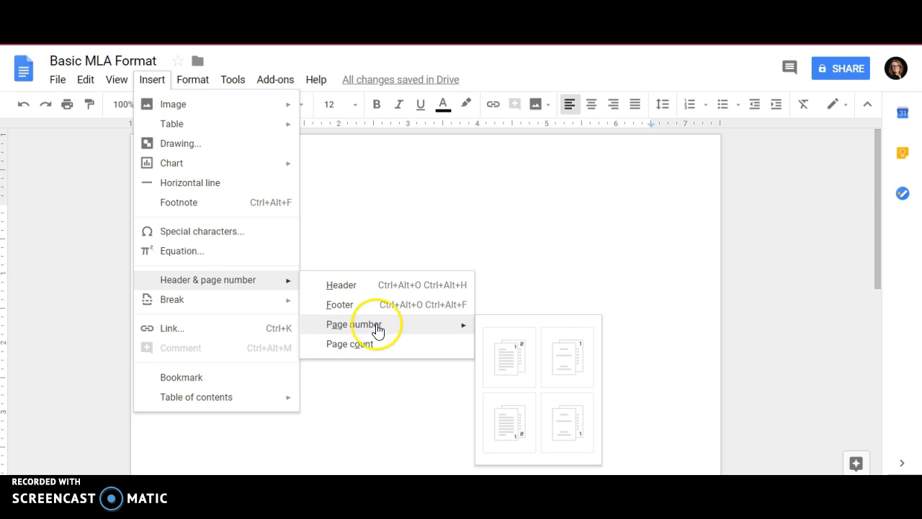
{"action": "left_click", "coordinate": [511, 374]}
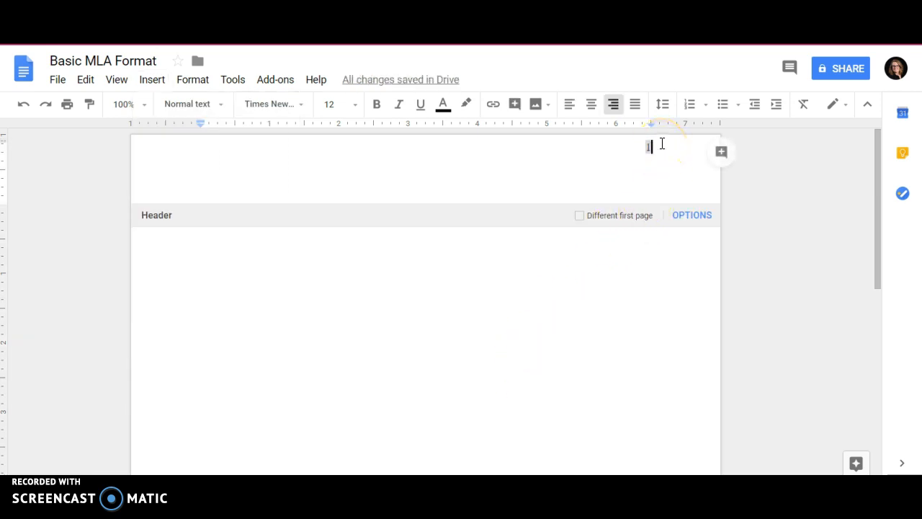
{"action": "left_click", "coordinate": [660, 171]}
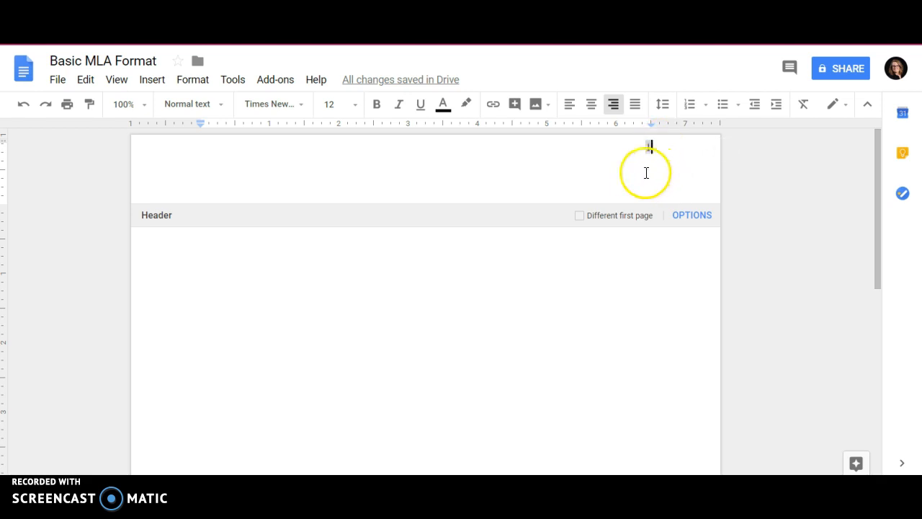
Step: Set the header margin to .5 inches from the top of the page
{"action": "left_click", "coordinate": [692, 223]}
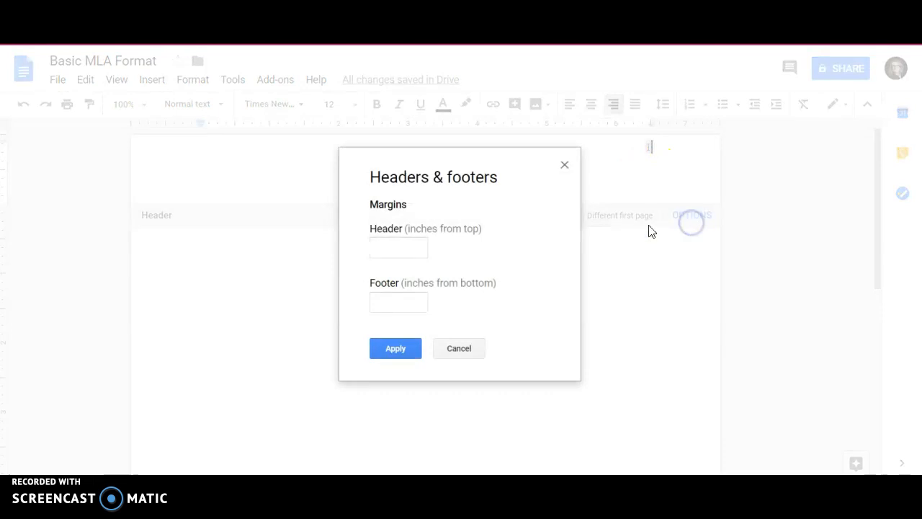
{"action": "left_click", "coordinate": [414, 247]}
{"action": "type", "text": ".5"}
{"action": "left_click", "coordinate": [395, 349]}
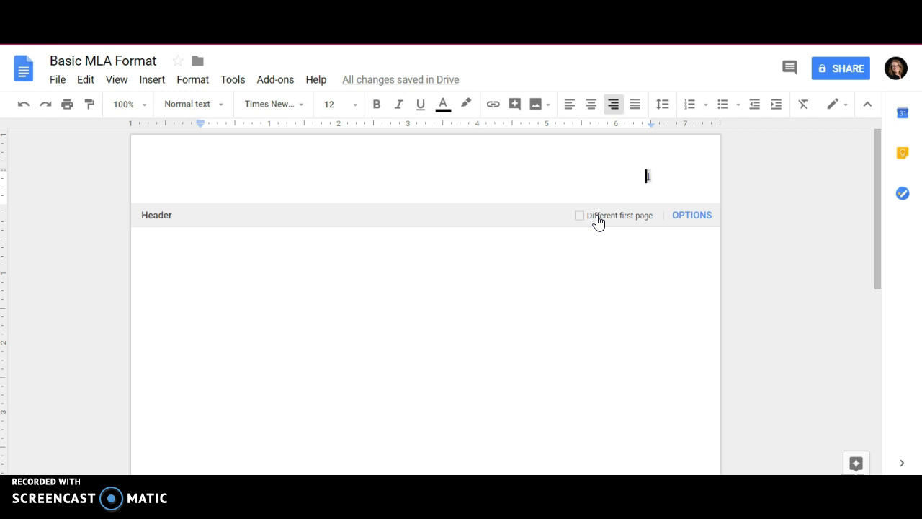
Step: Add the author's last name and a space before the header page number, and return to the document body
{"action": "type", "text": "Disney"}
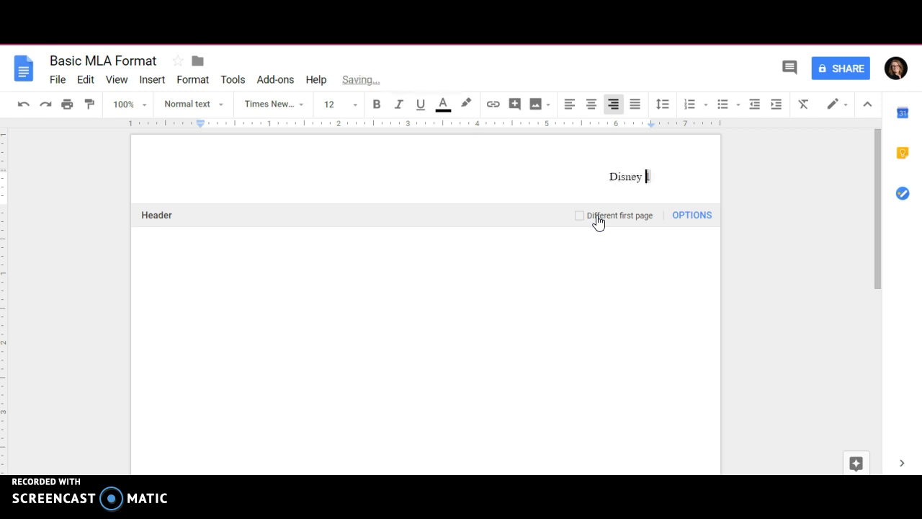
{"action": "left_click", "coordinate": [659, 253]}
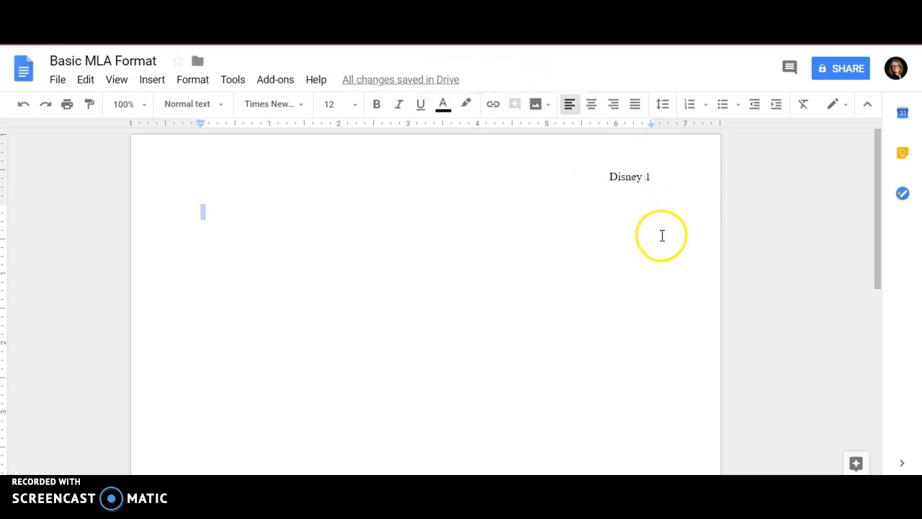
{"action": "left_click", "coordinate": [569, 171]}
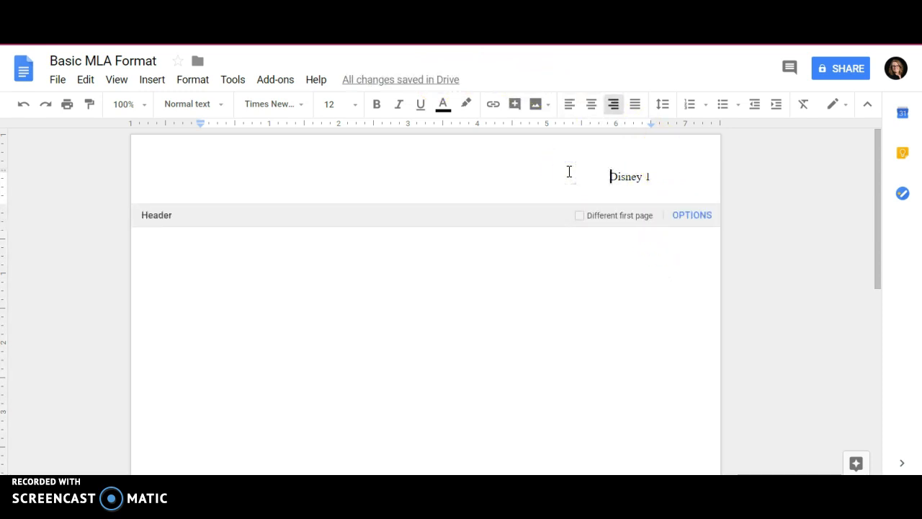
{"action": "left_click", "coordinate": [604, 269]}
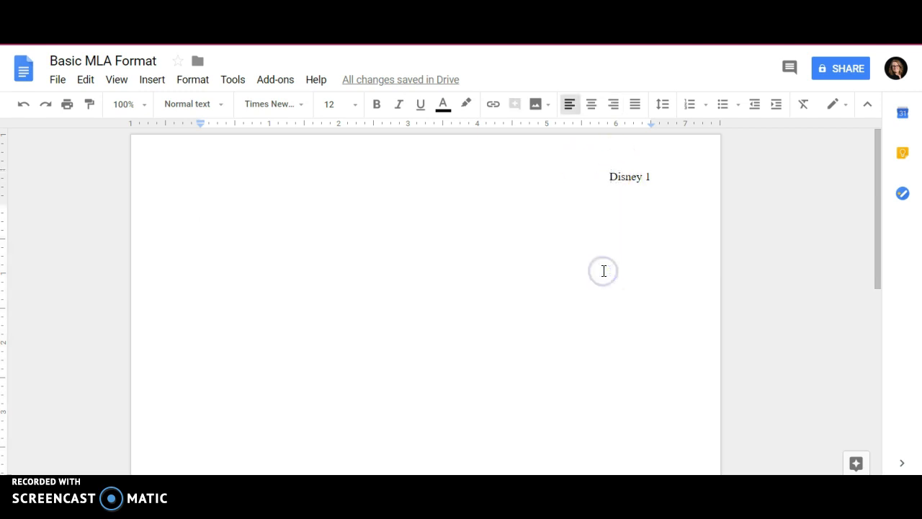
Step: Add blank lines down the first page until a second page starts, to check the header there
{"action": "key", "text": "Return"}
{"action": "key", "text": "Return"}
{"action": "key", "text": "Return"}
{"action": "key", "text": "Return"}
{"action": "key", "text": "Return"}
{"action": "key", "text": "Return"}
{"action": "key", "text": "Return"}
{"action": "key", "text": "Return"}
{"action": "key", "text": "Return"}
{"action": "key", "text": "Return"}
{"action": "key", "text": "Return"}
{"action": "key", "text": "Return"}
{"action": "key", "text": "Return"}
{"action": "key", "text": "Return"}
{"action": "key", "text": "Return"}
{"action": "key", "text": "Return"}
{"action": "key", "text": "Return"}
{"action": "key", "text": "Return"}
{"action": "key", "text": "Return"}
{"action": "key", "text": "Return"}
{"action": "key", "text": "Return"}
{"action": "key", "text": "Return"}
{"action": "key", "text": "Return"}
{"action": "key", "text": "Return"}
{"action": "key", "text": "Return"}
{"action": "key", "text": "Return"}
{"action": "key", "text": "Return"}
{"action": "key", "text": "Return"}
{"action": "key", "text": "Return"}
{"action": "key", "text": "Return"}
{"action": "key", "text": "Return"}
{"action": "key", "text": "Return"}
{"action": "key", "text": "Return"}
{"action": "key", "text": "Return"}
{"action": "key", "text": "Return"}
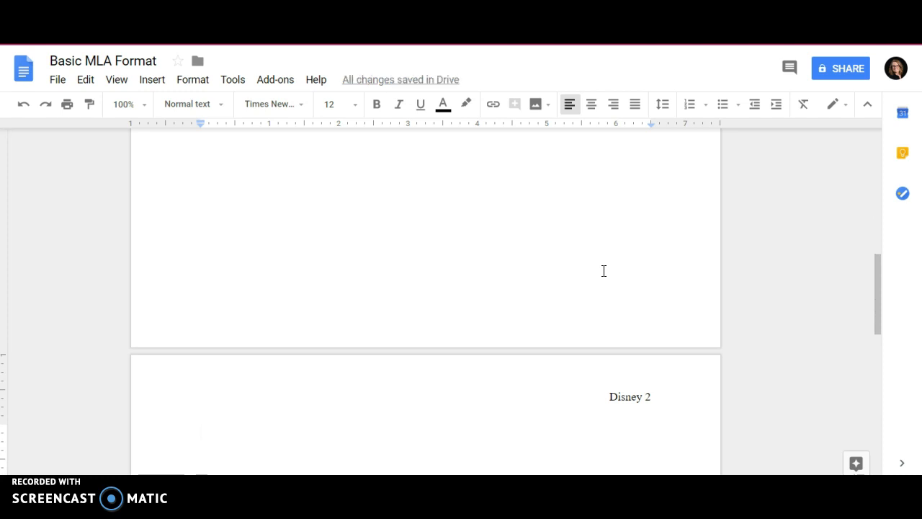
Step: Delete the extra blank lines and return the cursor to the first line of page one
{"action": "key", "text": "BackSpace"}
{"action": "key", "text": "BackSpace"}
{"action": "key", "text": "BackSpace"}
{"action": "key", "text": "BackSpace"}
{"action": "key", "text": "BackSpace"}
{"action": "key", "text": "BackSpace"}
{"action": "key", "text": "BackSpace"}
{"action": "key", "text": "BackSpace"}
{"action": "key", "text": "BackSpace"}
{"action": "key", "text": "BackSpace"}
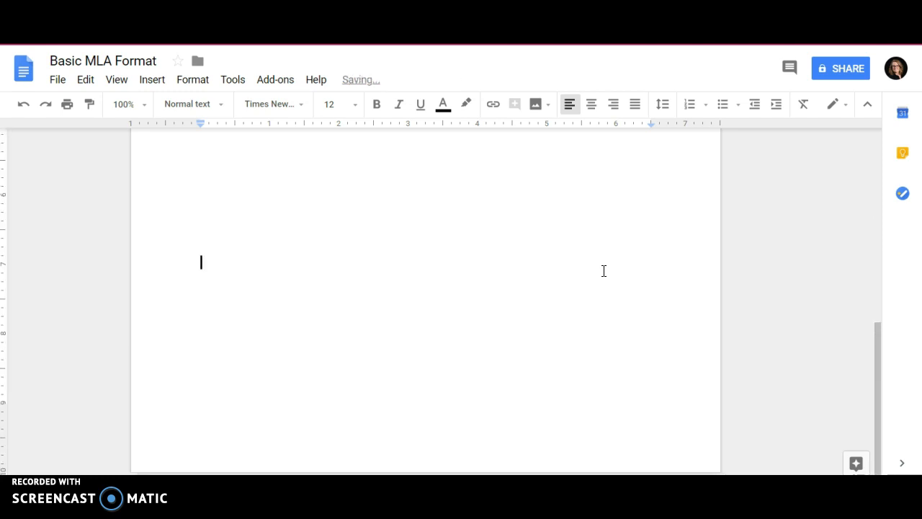
{"action": "scroll", "coordinate": [603, 270], "scroll_direction": "up", "scroll_amount": 3}
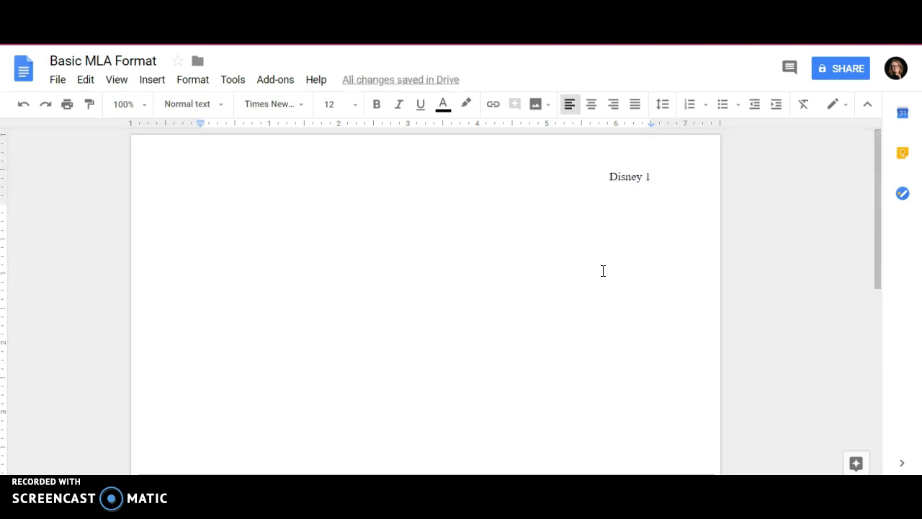
{"action": "double_click", "coordinate": [368, 165]}
{"action": "left_click", "coordinate": [340, 256]}
{"action": "key", "text": "BackSpace"}
{"action": "key", "text": "BackSpace"}
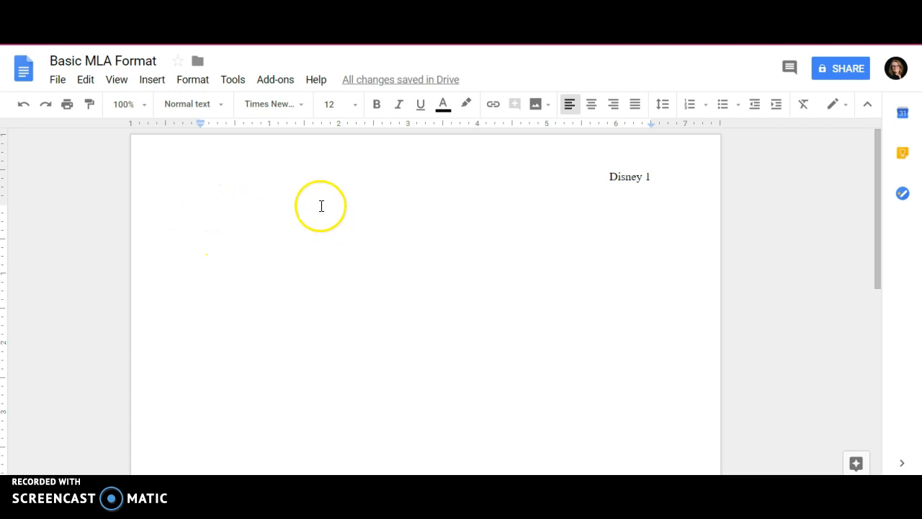
Step: Enter the author's full name on the first line and set the line spacing to Double
{"action": "type", "text": "K"}
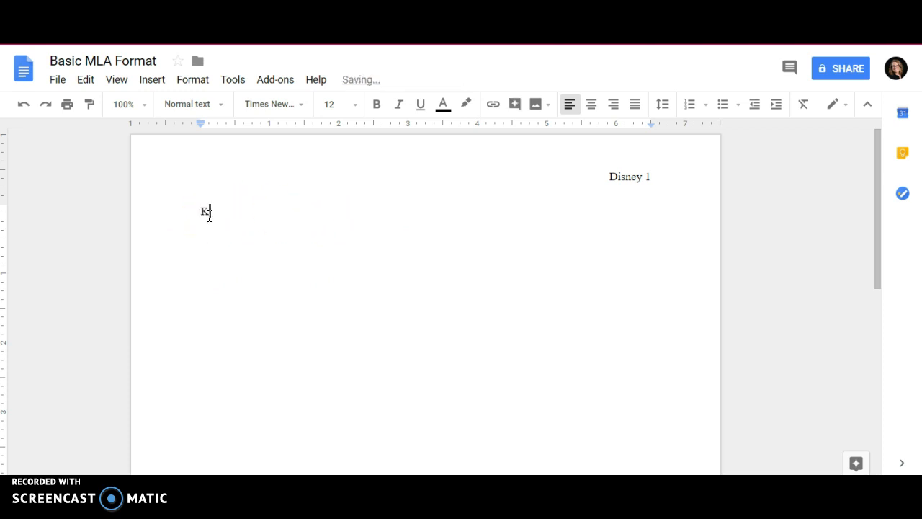
{"action": "type", "text": "risten Disney"}
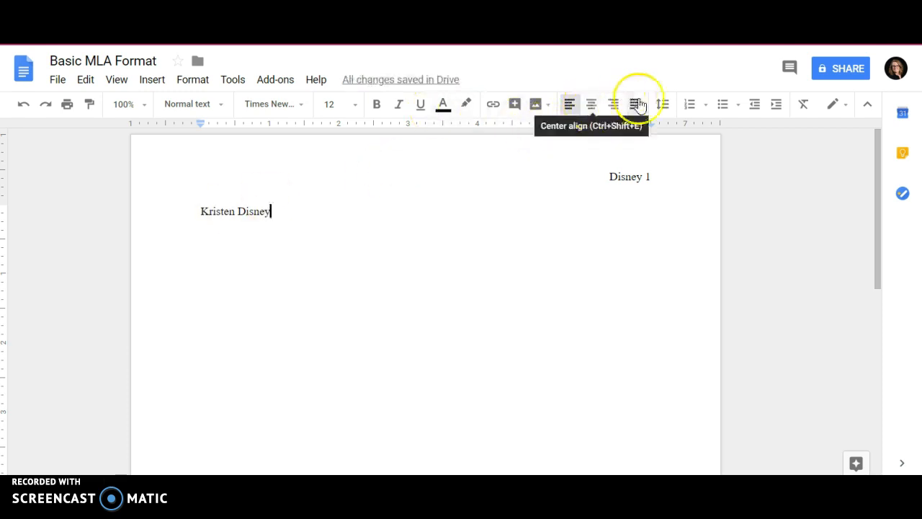
{"action": "left_click", "coordinate": [663, 106]}
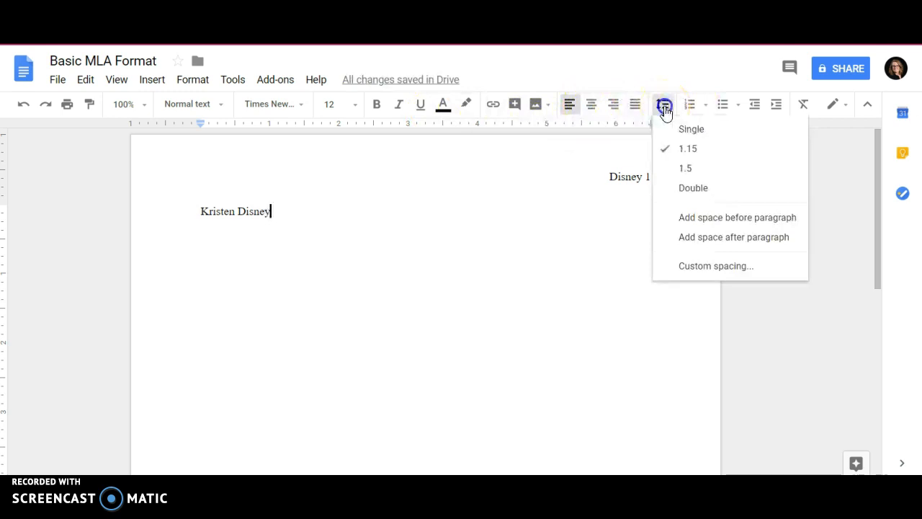
{"action": "left_click", "coordinate": [685, 190]}
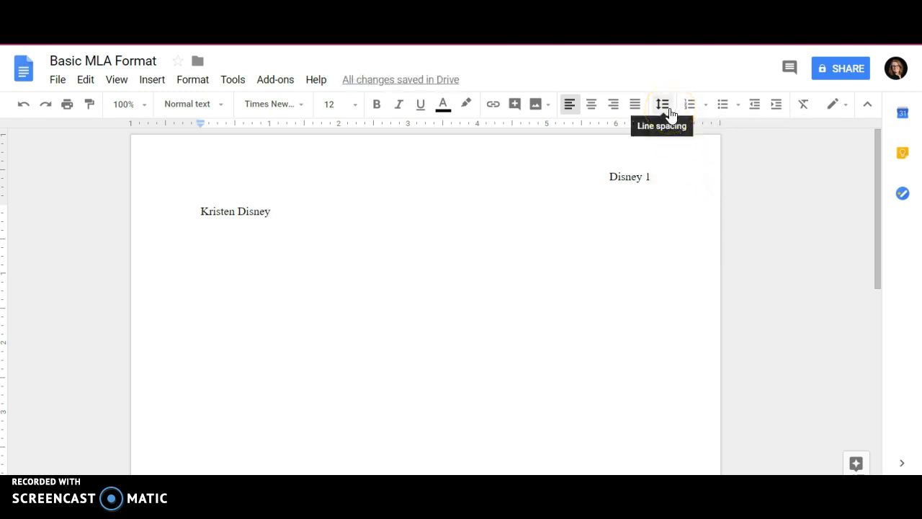
{"action": "left_click", "coordinate": [670, 113]}
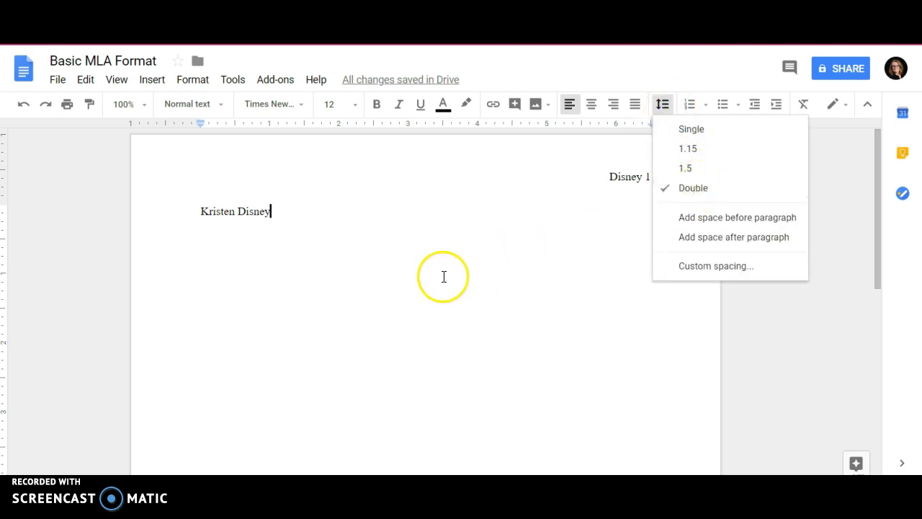
{"action": "left_click", "coordinate": [415, 280]}
Step: Enter the teacher's title and last name on a second line below the author's name
{"action": "left_click", "coordinate": [273, 211]}
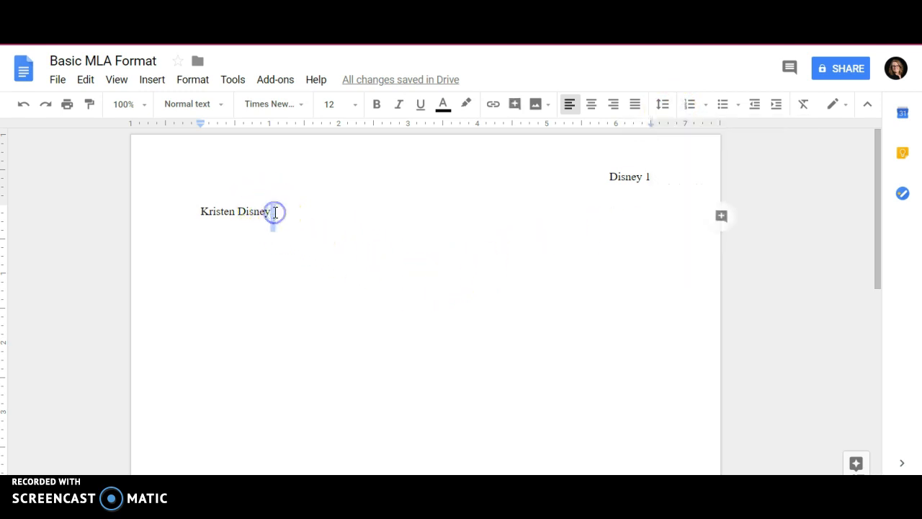
{"action": "key", "text": "Return"}
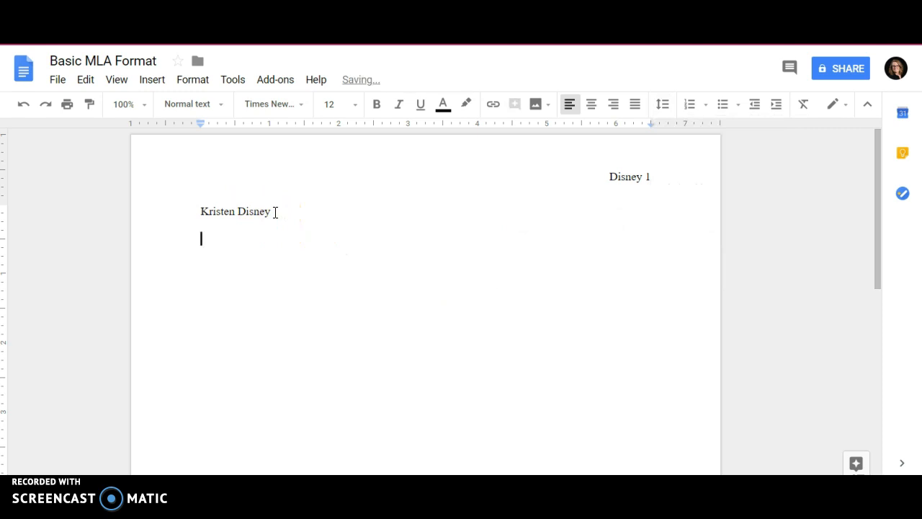
{"action": "type", "text": "W"}
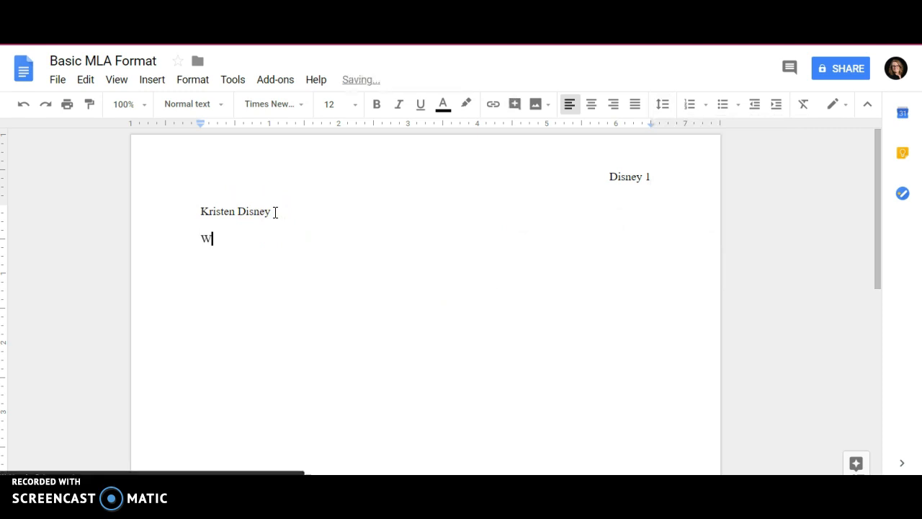
{"action": "type", "text": "rt"}
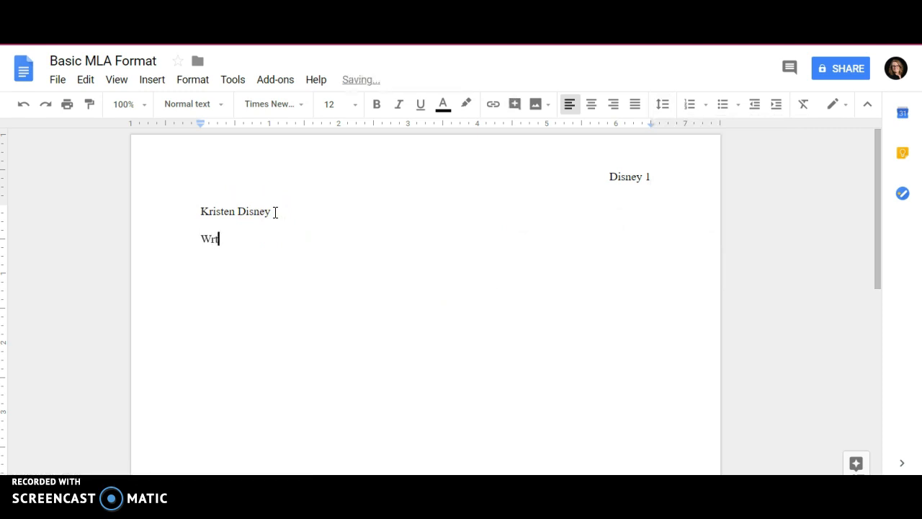
{"action": "key", "text": "BackSpace"}
{"action": "key", "text": "BackSpace"}
{"action": "key", "text": "BackSpace"}
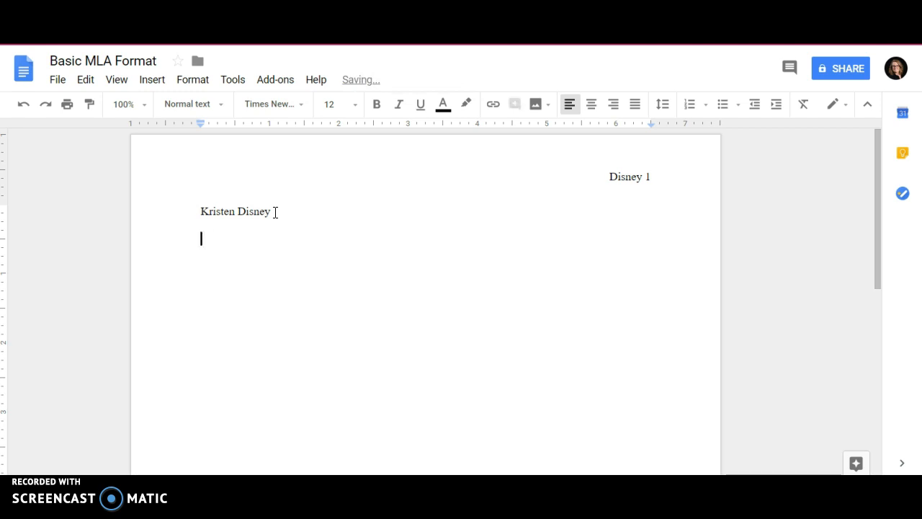
{"action": "type", "text": "Mrs. Disney"}
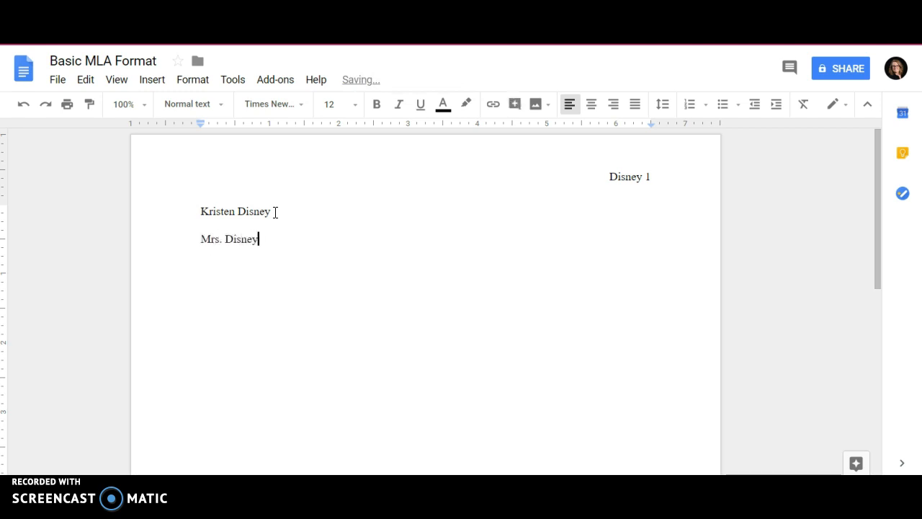
{"action": "key", "text": "Return"}
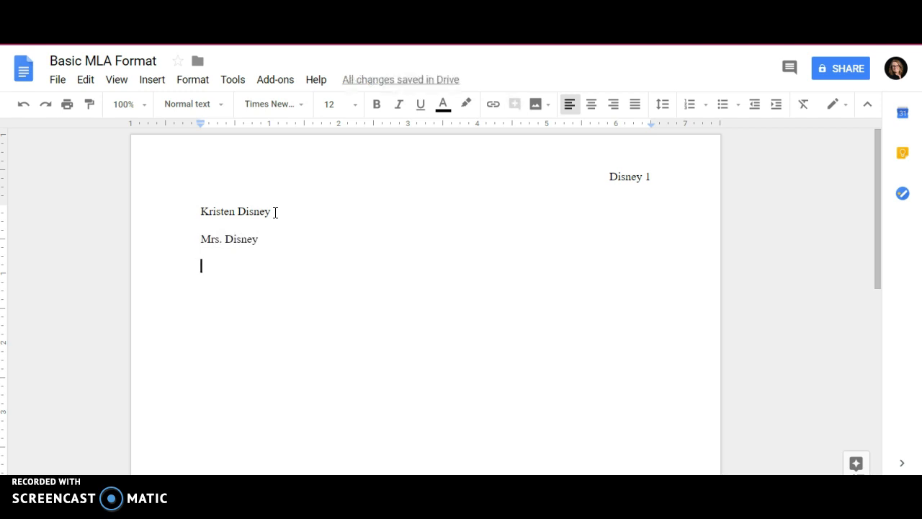
Step: Add the class name Writer's Workshop as the third heading line and the date 6 November 2018 below it
{"action": "type", "text": "Writer's Workshop"}
{"action": "key", "text": "Return"}
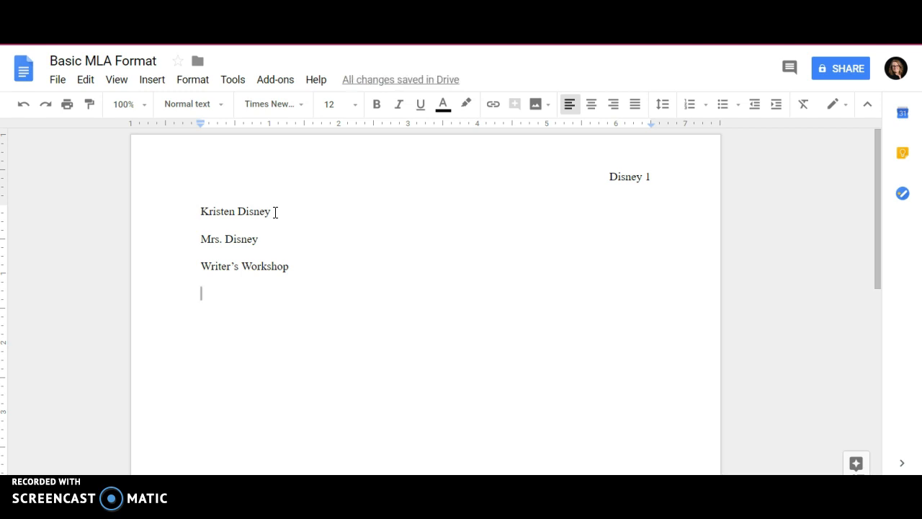
{"action": "type", "text": "6"}
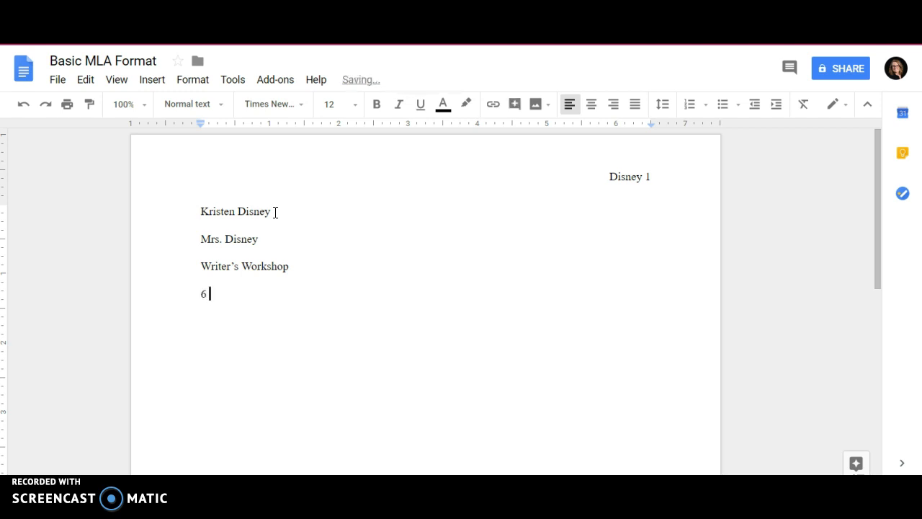
{"action": "type", "text": " November 2018"}
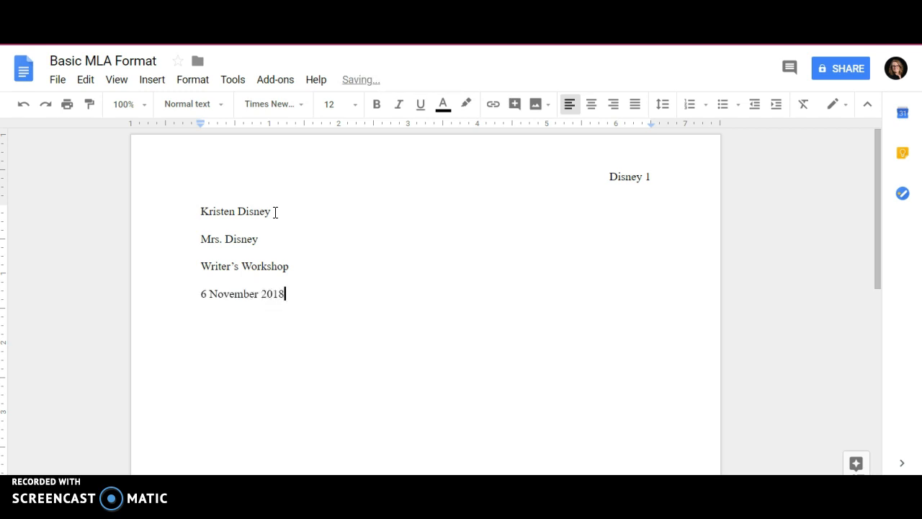
Step: Add a centered line reading Title directly below the date
{"action": "left_click", "coordinate": [341, 265]}
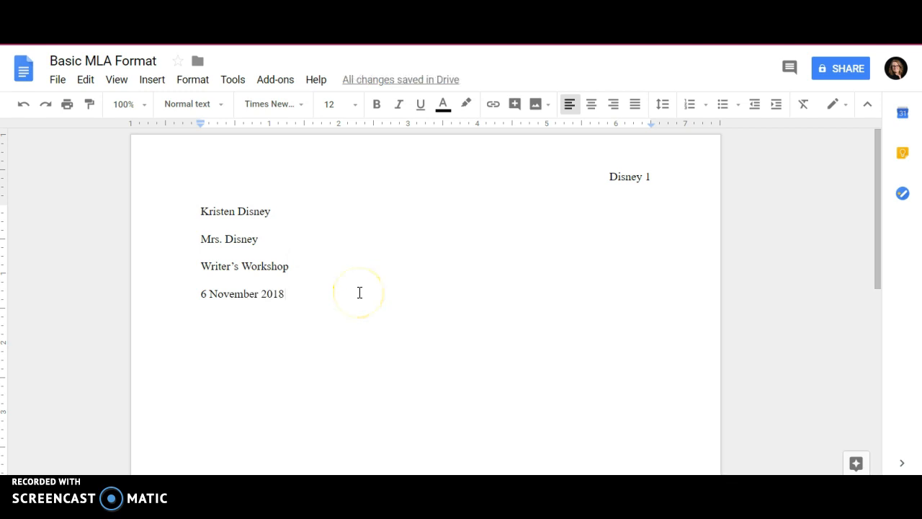
{"action": "key", "text": "Return"}
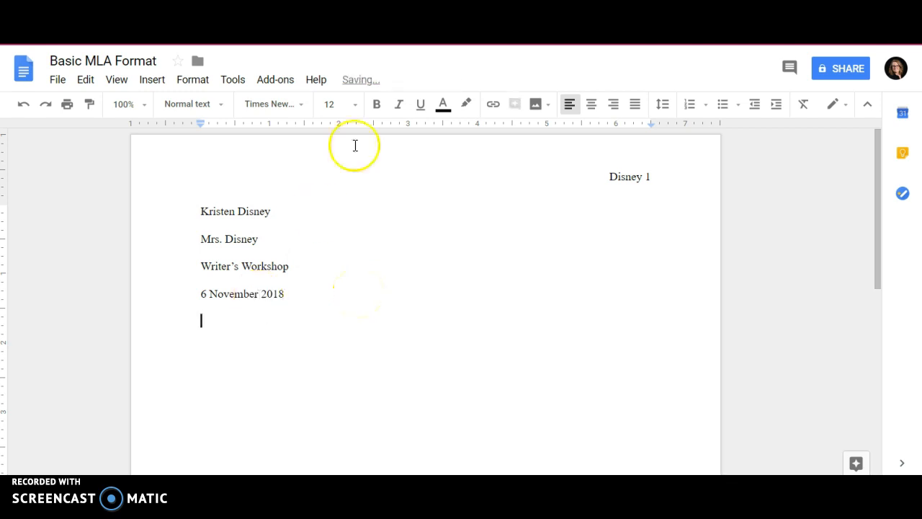
{"action": "left_click", "coordinate": [590, 108]}
{"action": "type", "text": "Title"}
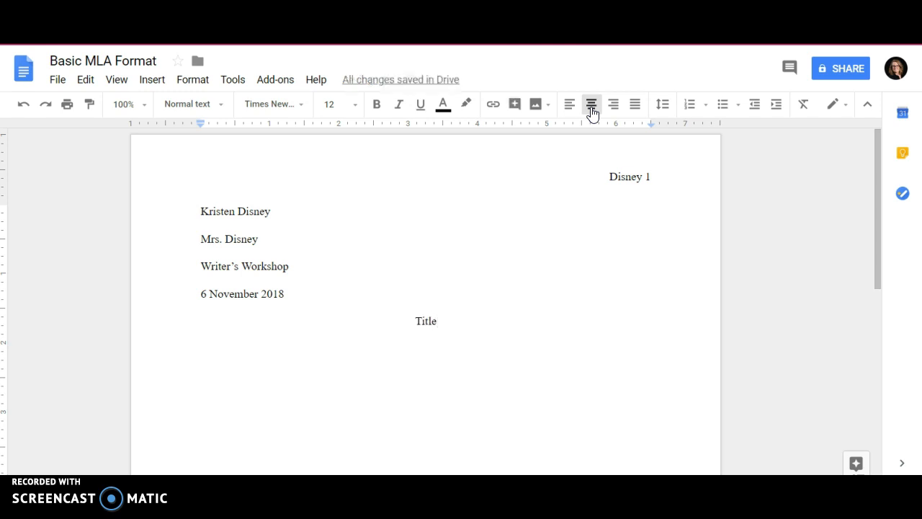
Step: Below the title, add a left-aligned paragraph with an indented first line reading "Start typing your paragraph here."
{"action": "key", "text": "Return"}
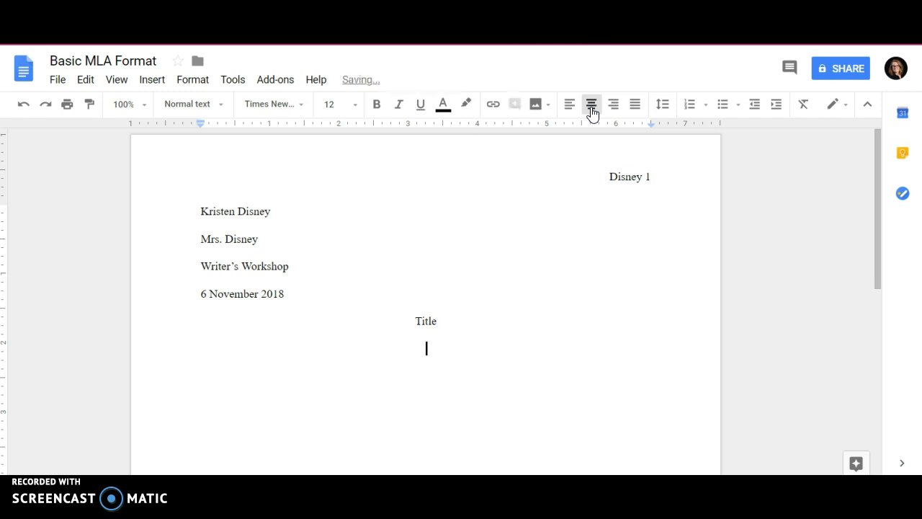
{"action": "left_click", "coordinate": [569, 106]}
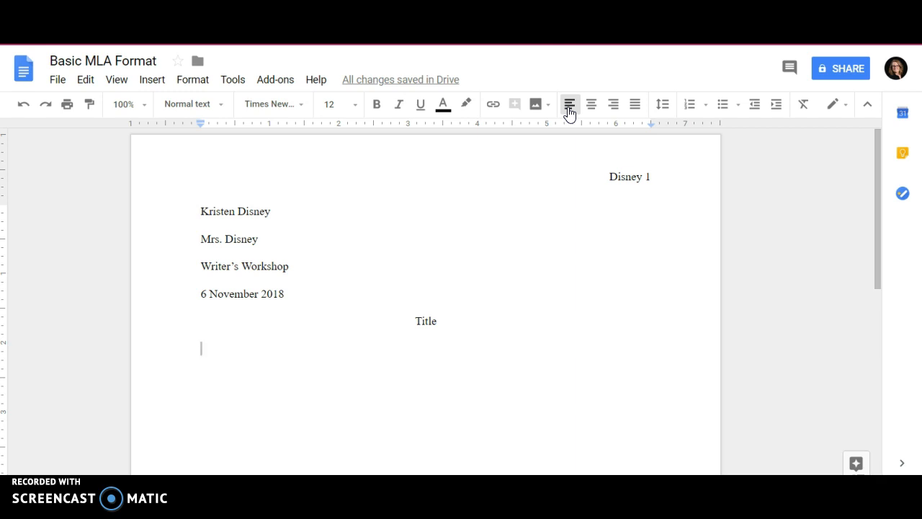
{"action": "key", "text": "Tab"}
{"action": "type", "text": "Star"}
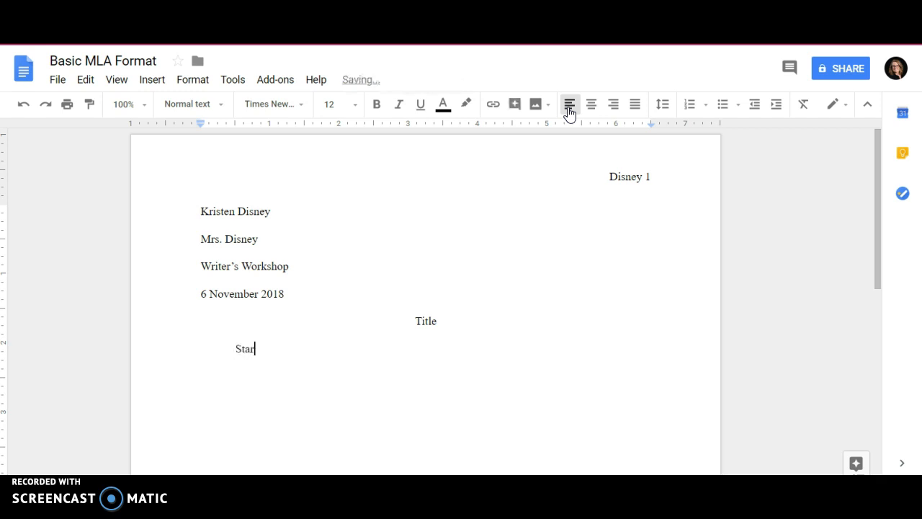
{"action": "type", "text": "t typin your"}
{"action": "key", "text": "BackSpace"}
{"action": "key", "text": "BackSpace"}
{"action": "key", "text": "BackSpace"}
{"action": "key", "text": "BackSpace"}
{"action": "key", "text": "BackSpace"}
{"action": "type", "text": "g your paragraph here."}
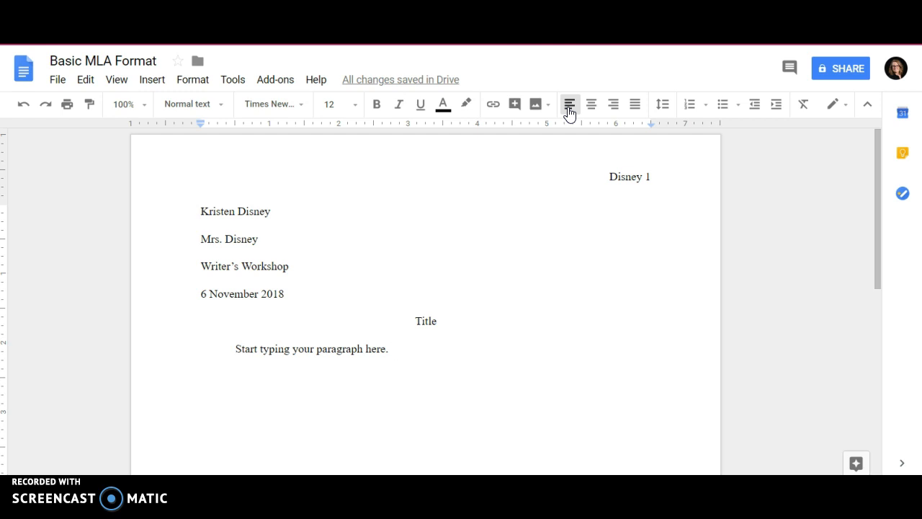
Step: View the document's sharing options for adding people, and close them without adding anyone
{"action": "left_click", "coordinate": [845, 68]}
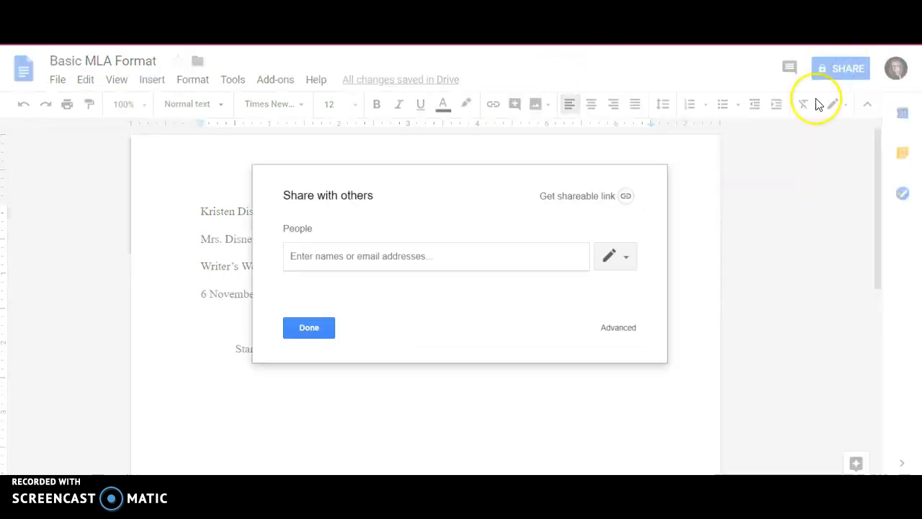
{"action": "left_click", "coordinate": [527, 256]}
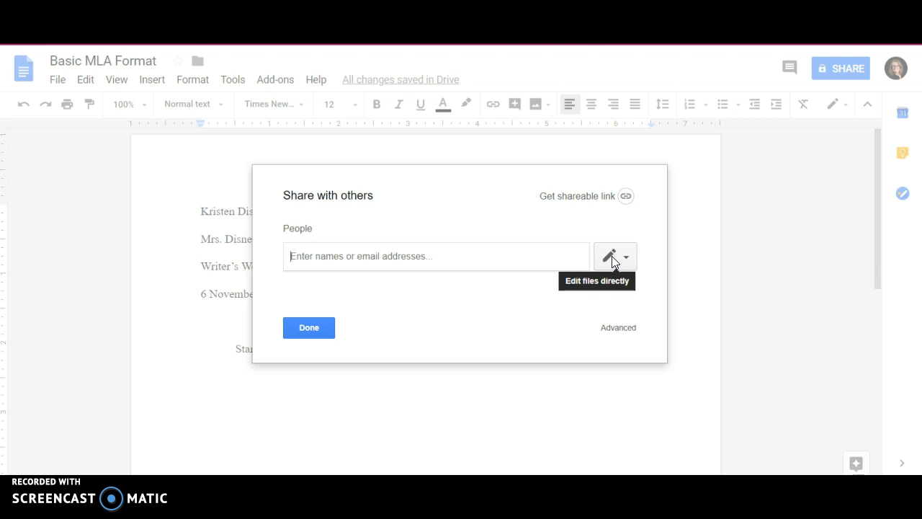
{"action": "left_click", "coordinate": [309, 325]}
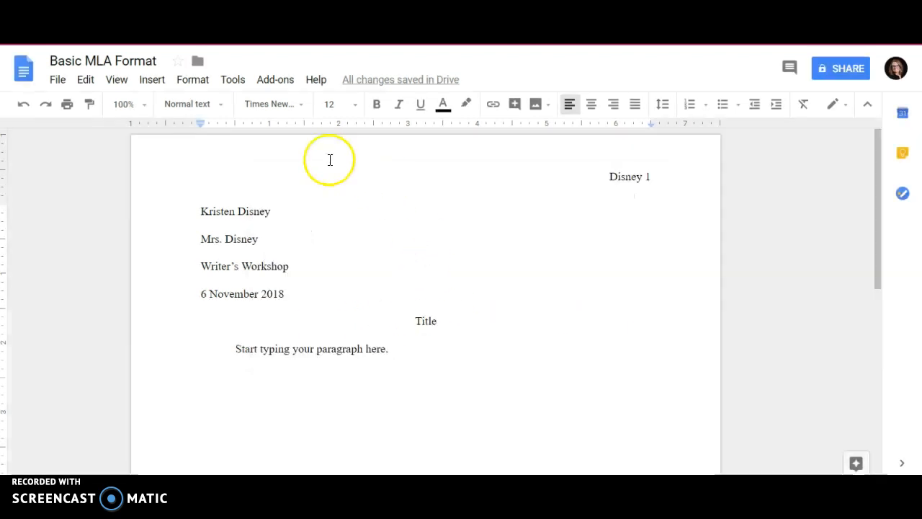